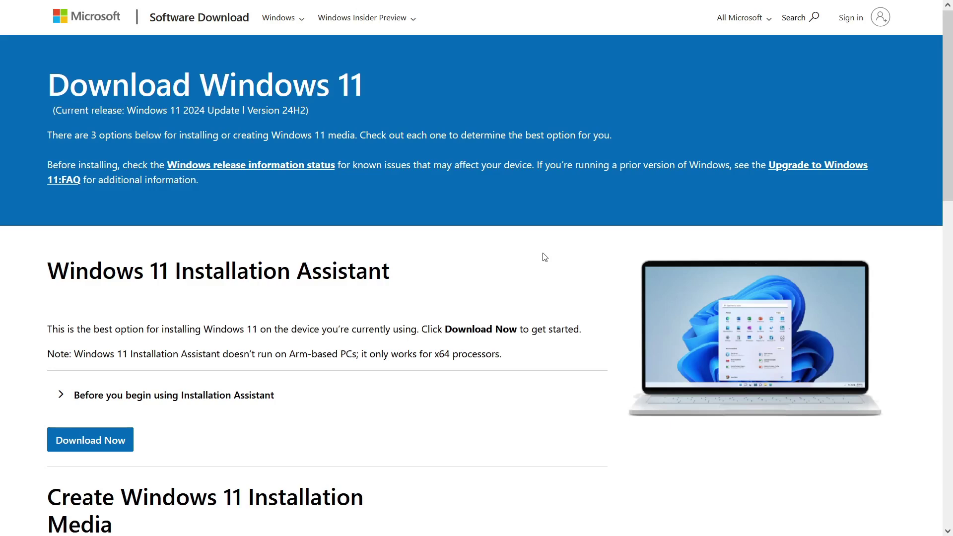
# Select and confirm the Windows 11 (multi-edition ISO for x64 devices) download
pyautogui.scroll(-8, 544, 257)
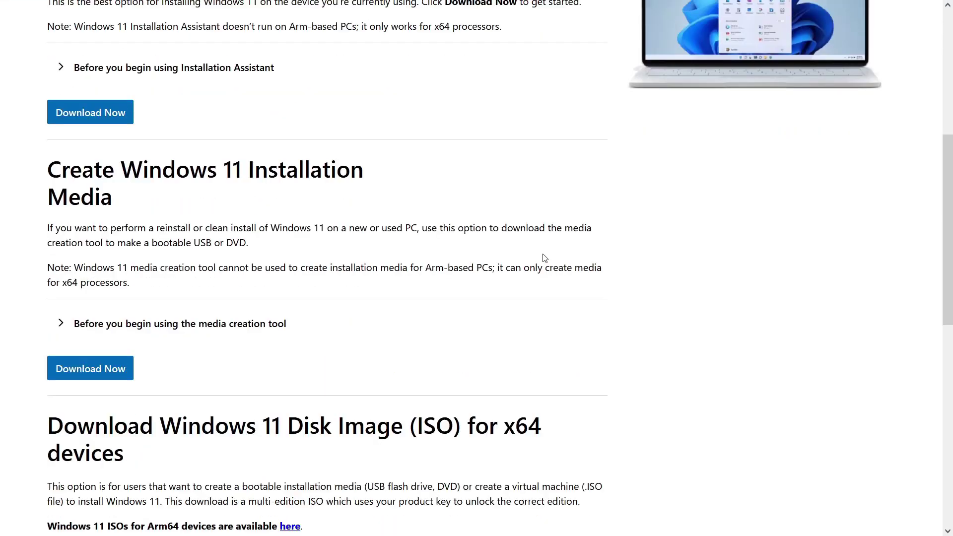
pyautogui.scroll(-4, 545, 257)
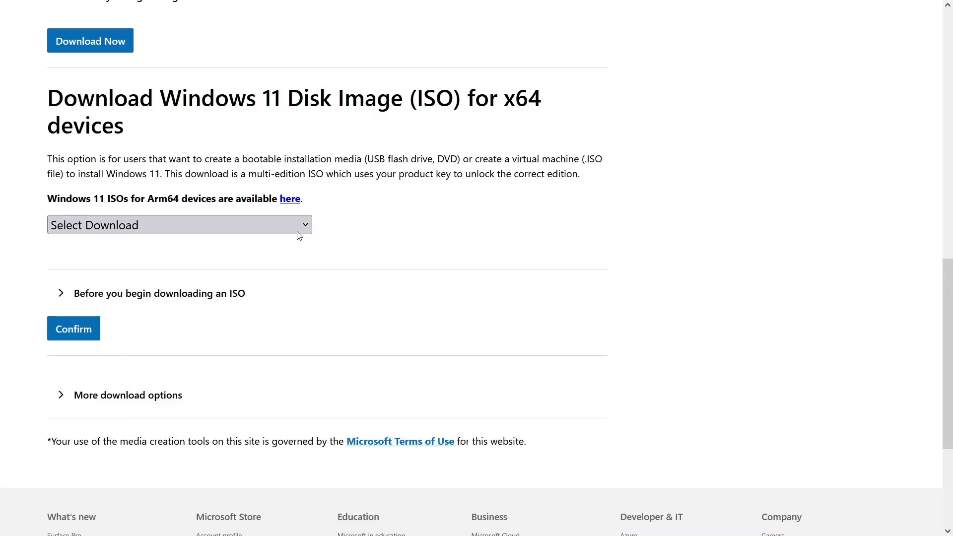
pyautogui.click(298, 233)
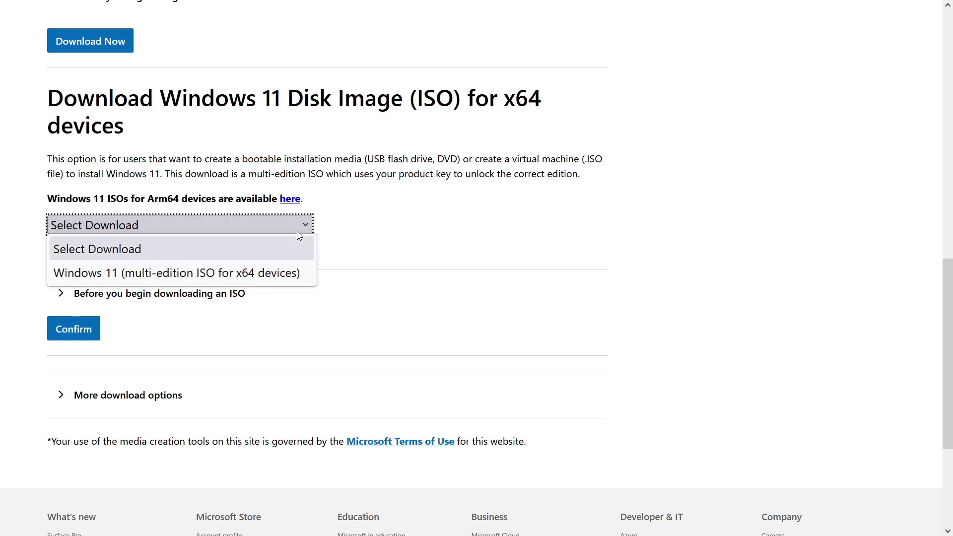
pyautogui.click(275, 273)
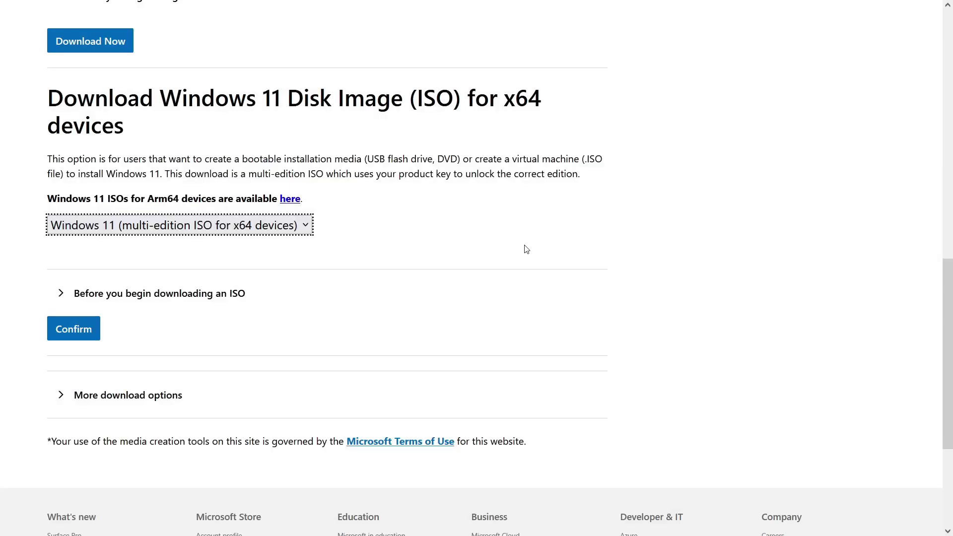
pyautogui.click(67, 329)
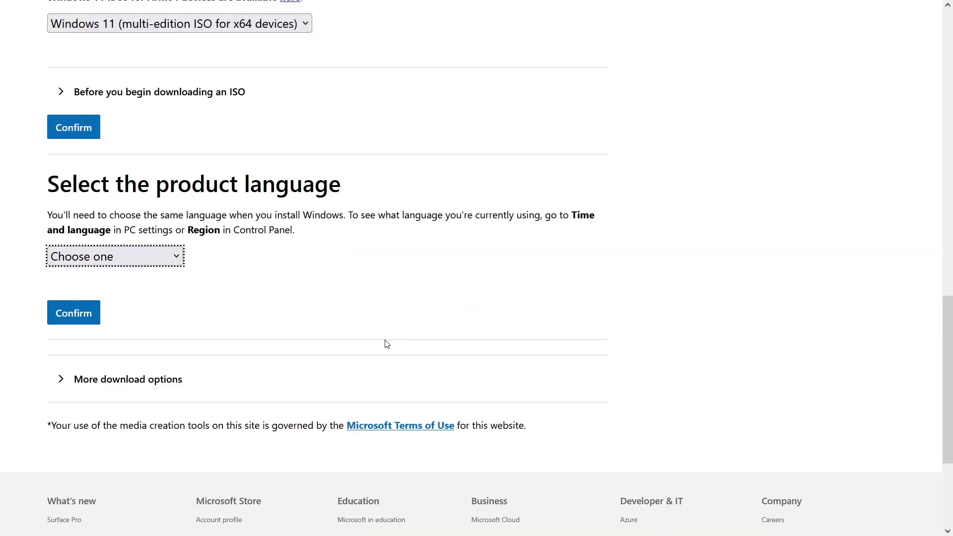
# Confirm English (United States) as the language and start the 64-bit ISO download
pyautogui.click(175, 257)
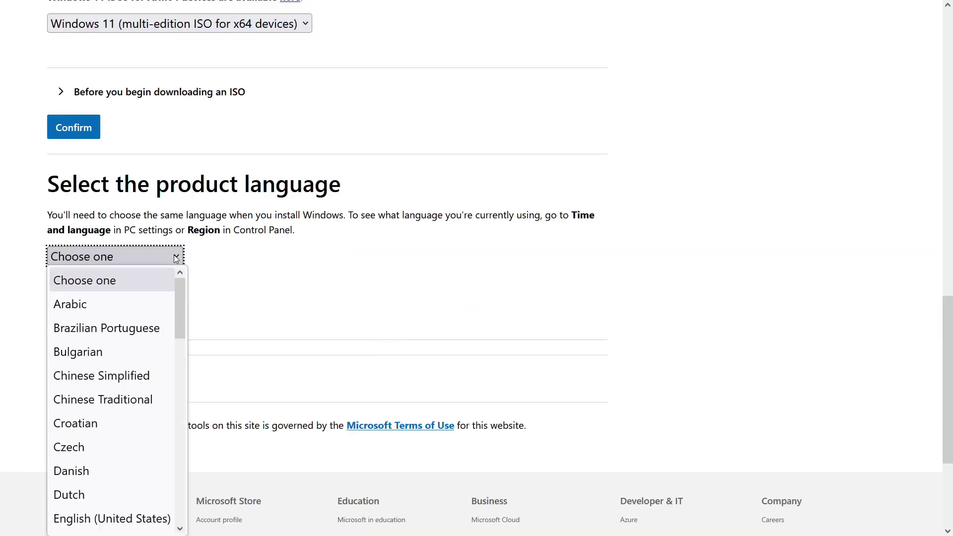
pyautogui.moveTo(176, 290); pyautogui.dragTo(180, 339)
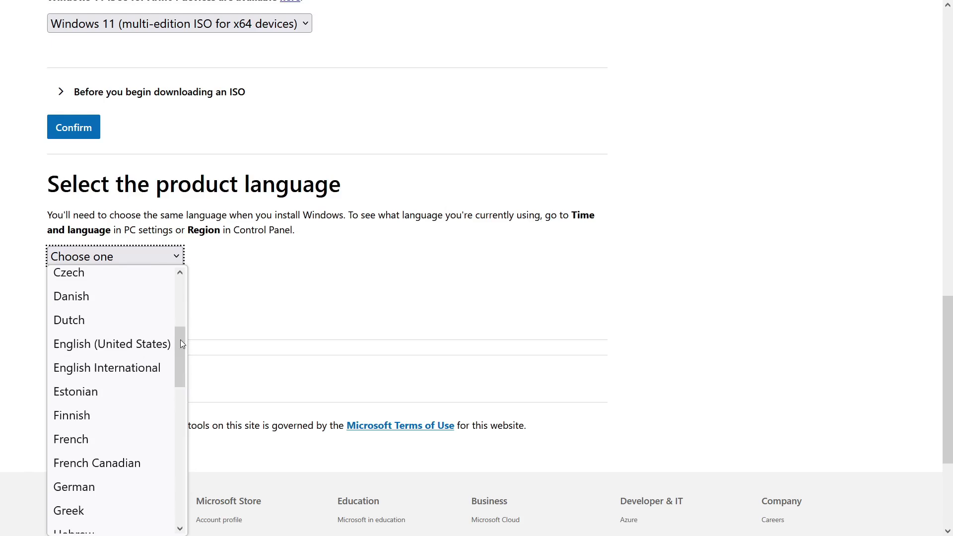
pyautogui.click(145, 345)
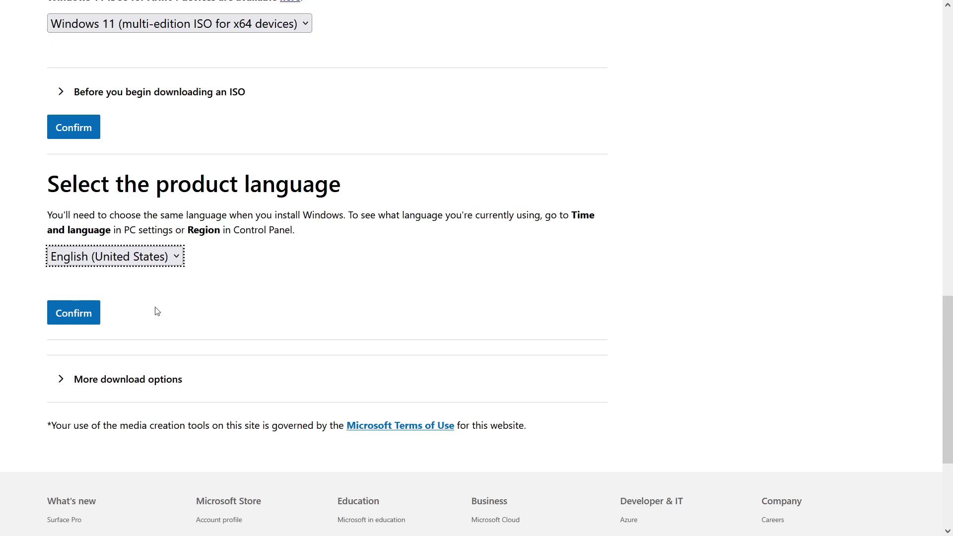
pyautogui.click(74, 317)
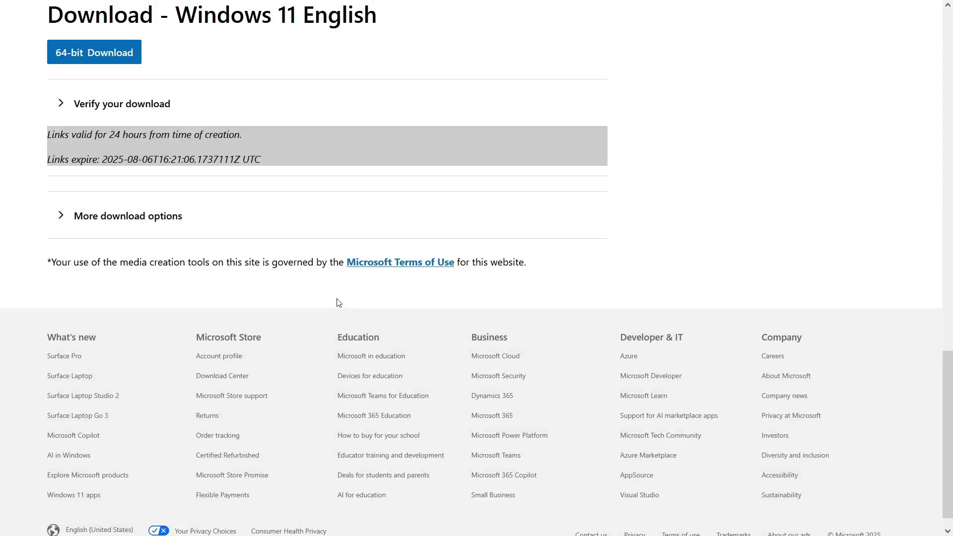
pyautogui.click(95, 53)
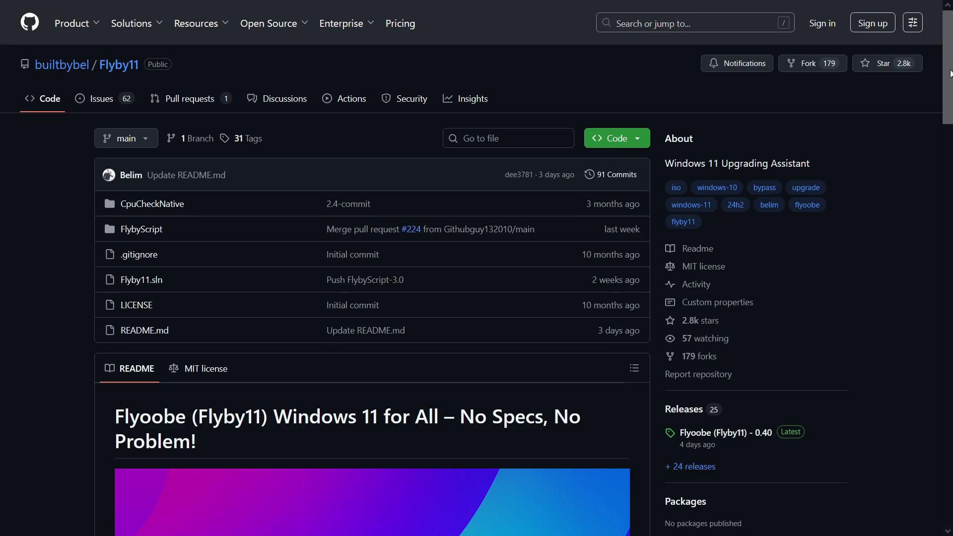
# Scroll to the Flyoobe 0.40 release assets and download Flyby11_classic.zip
pyautogui.moveTo(950, 73); pyautogui.dragTo(950, 156)
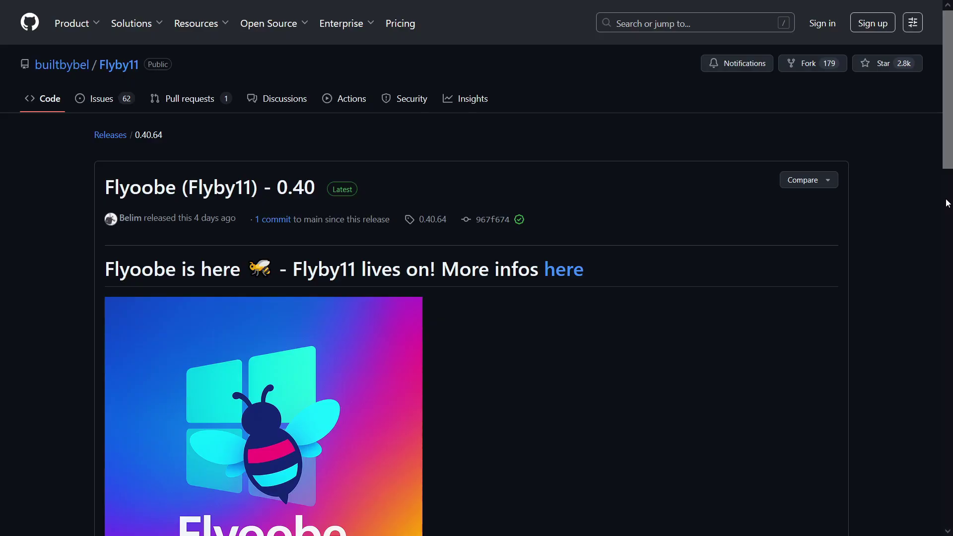
pyautogui.scroll(-15, 946, 208)
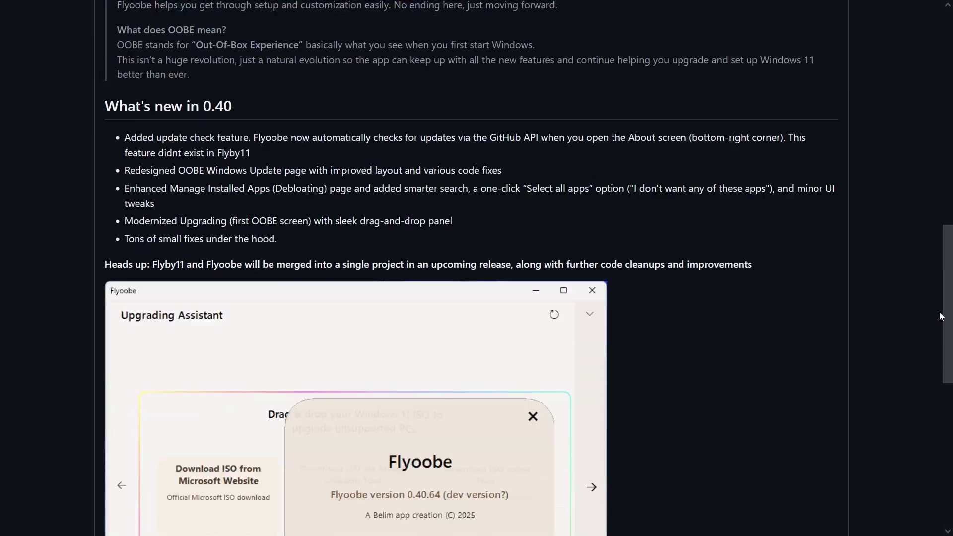
pyautogui.moveTo(945, 317); pyautogui.dragTo(948, 437)
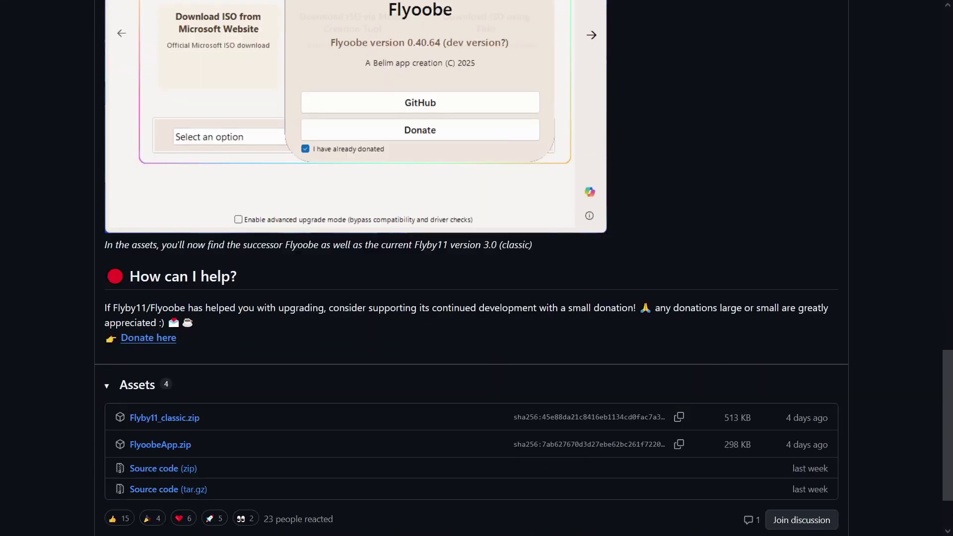
pyautogui.scroll(-2, 947, 467)
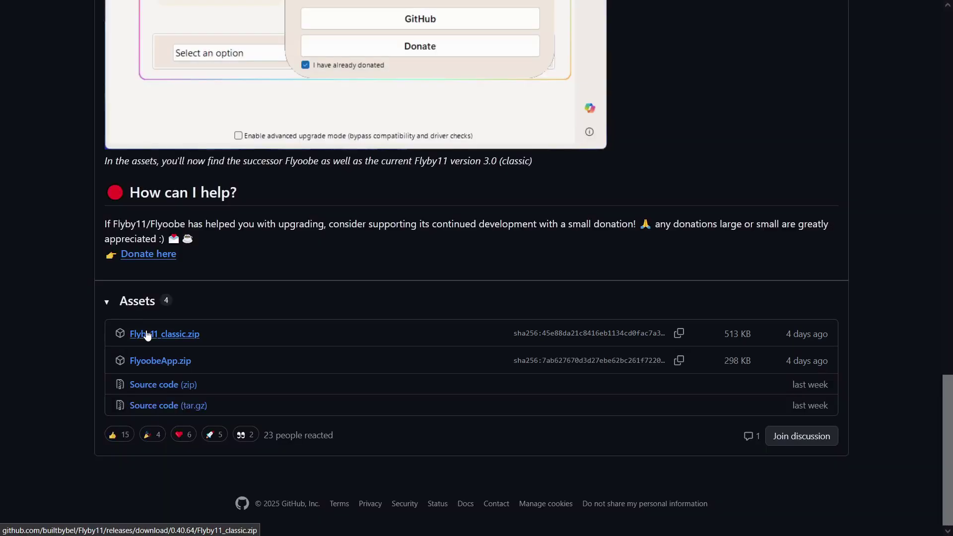
pyautogui.click(145, 335)
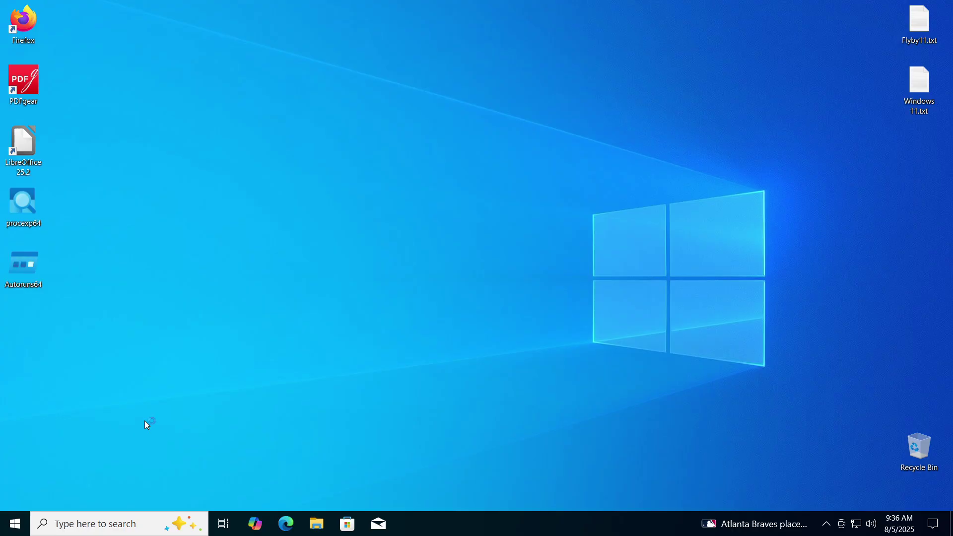
# Open Downloads in File Explorer and bring up the Flyby11_classic archive's context menu
pyautogui.press('super+e')
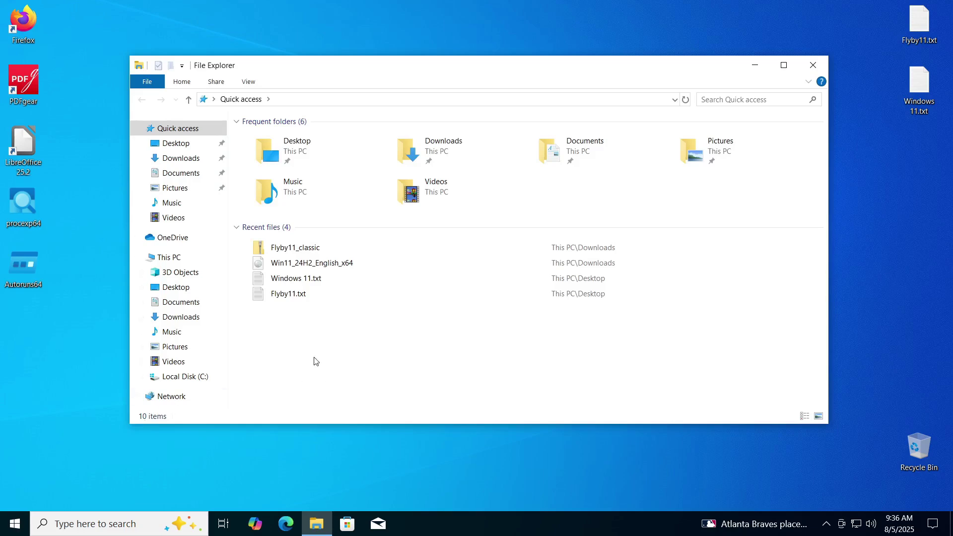
pyautogui.click(180, 159)
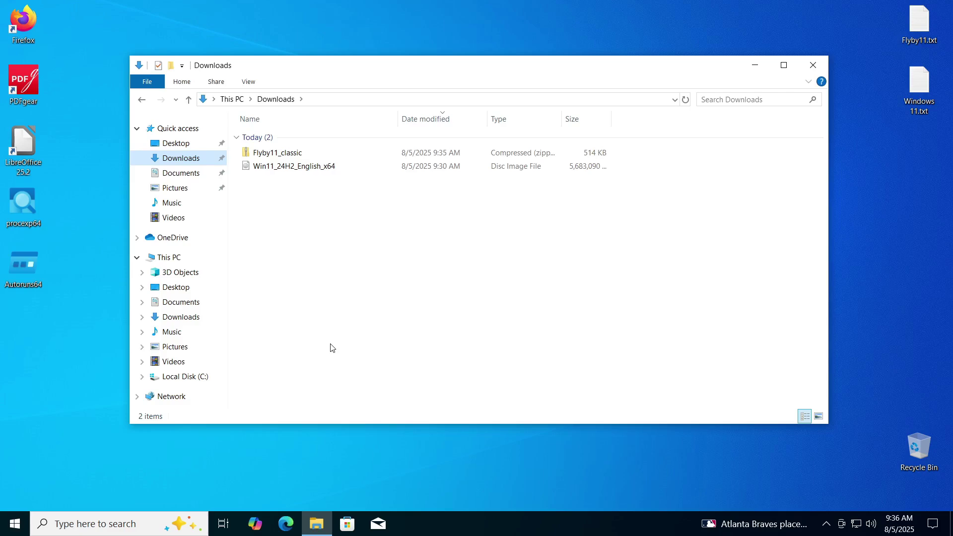
pyautogui.click(274, 157)
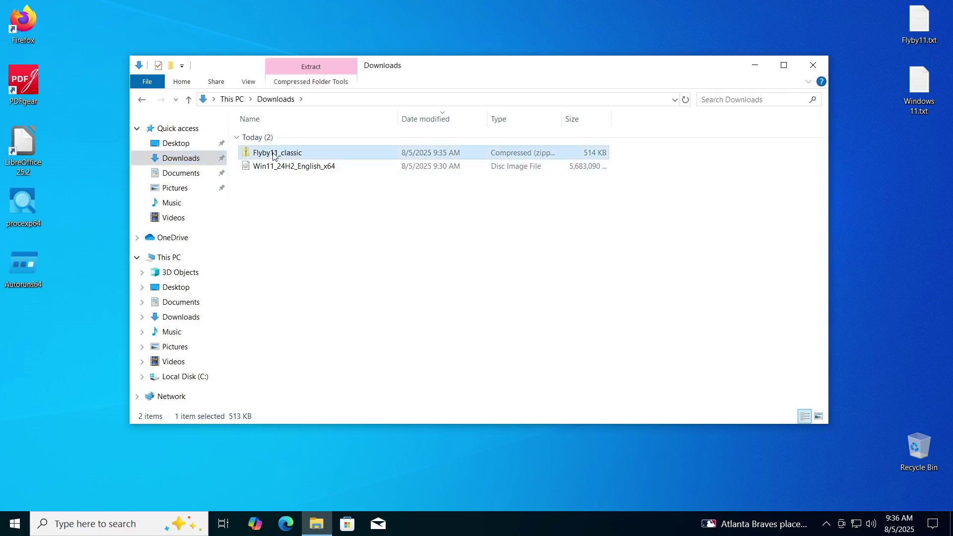
pyautogui.rightClick(273, 153)
pyautogui.rightClick(280, 154)
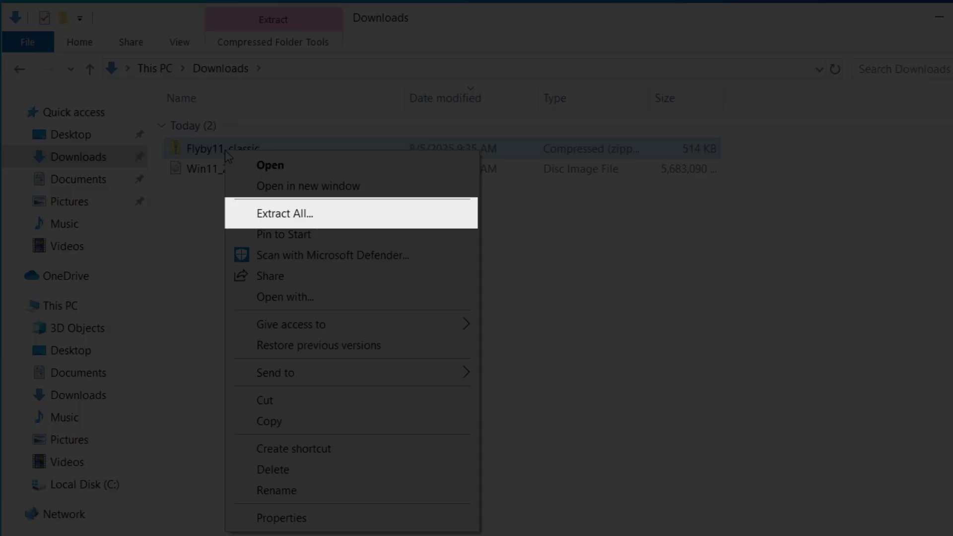
# Extract all of Flyby11_classic to the default suggested folder in Downloads
pyautogui.click(433, 218)
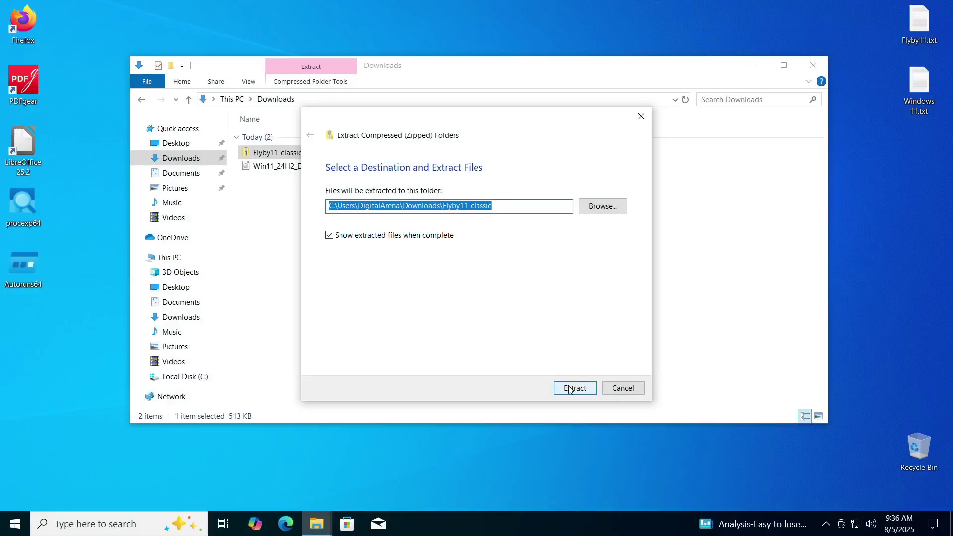
pyautogui.click(574, 388)
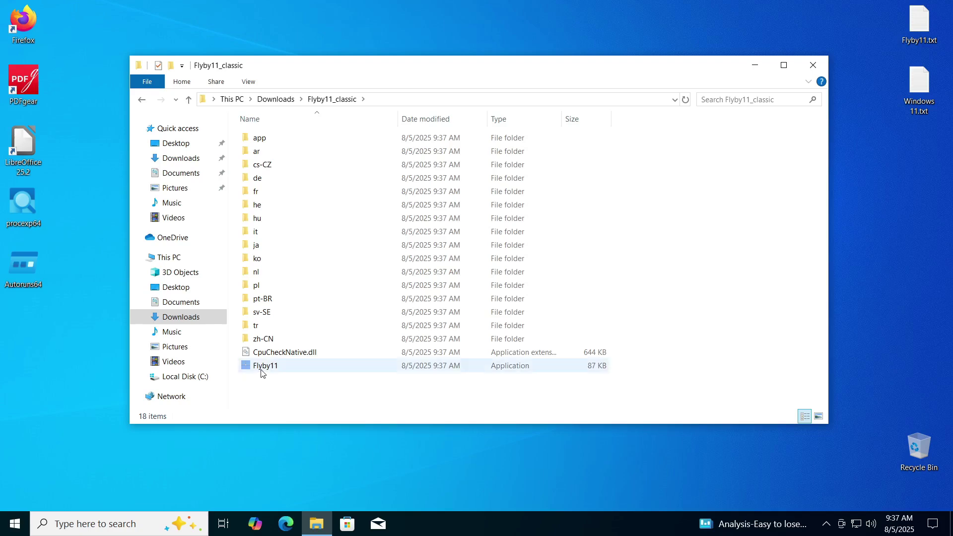
# Launch Flyby11.exe and choose Run past the SmartScreen warning
pyautogui.doubleClick(263, 368)
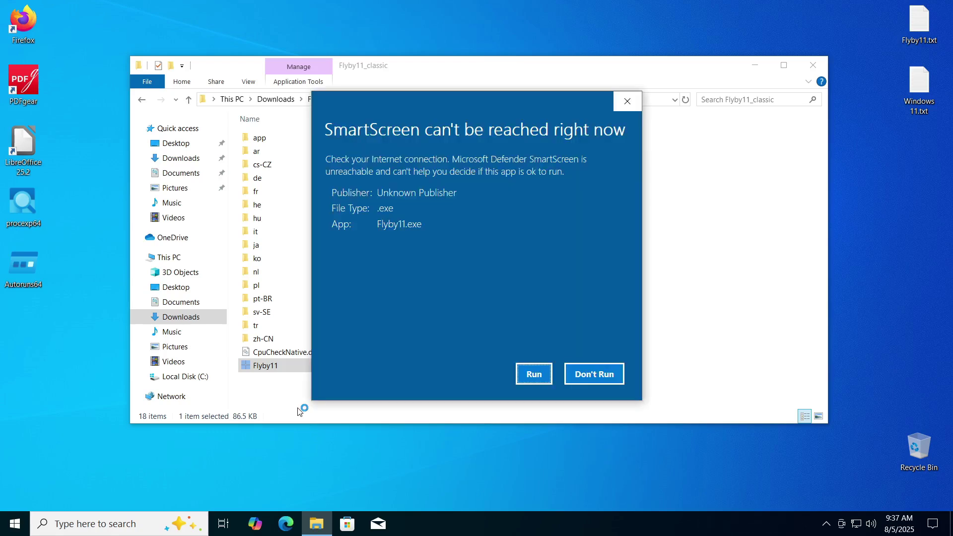
pyautogui.press('Return')
pyautogui.click(535, 375)
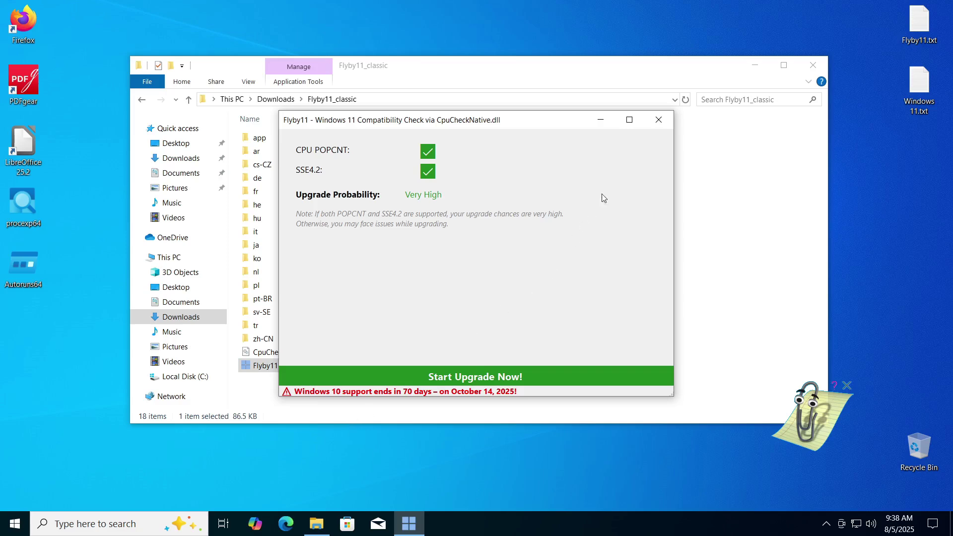
# Minimize the File Explorer window, leaving Flyby11's Very High probability result visible
pyautogui.click(755, 65)
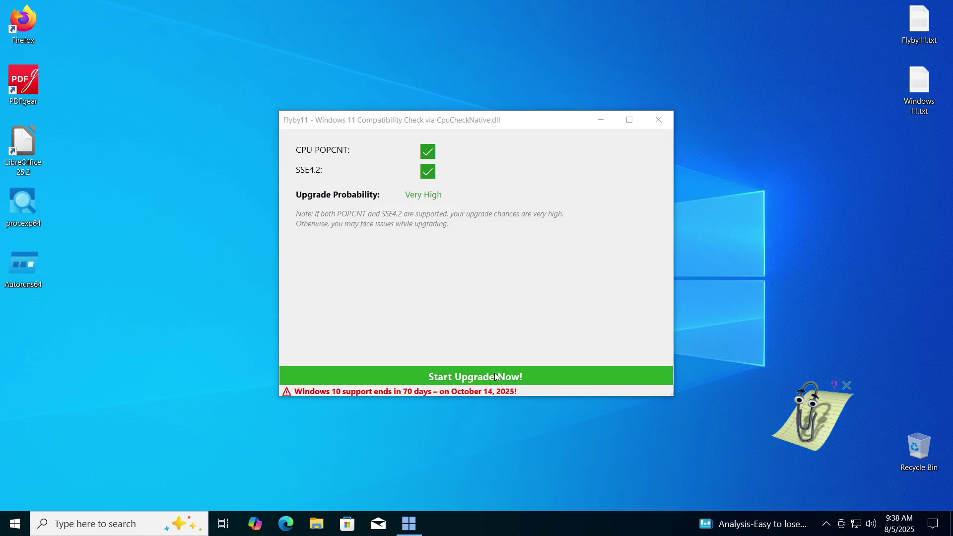
# Start the upgrade, view the Select Download Source options, and restore the Downloads window
pyautogui.click(495, 374)
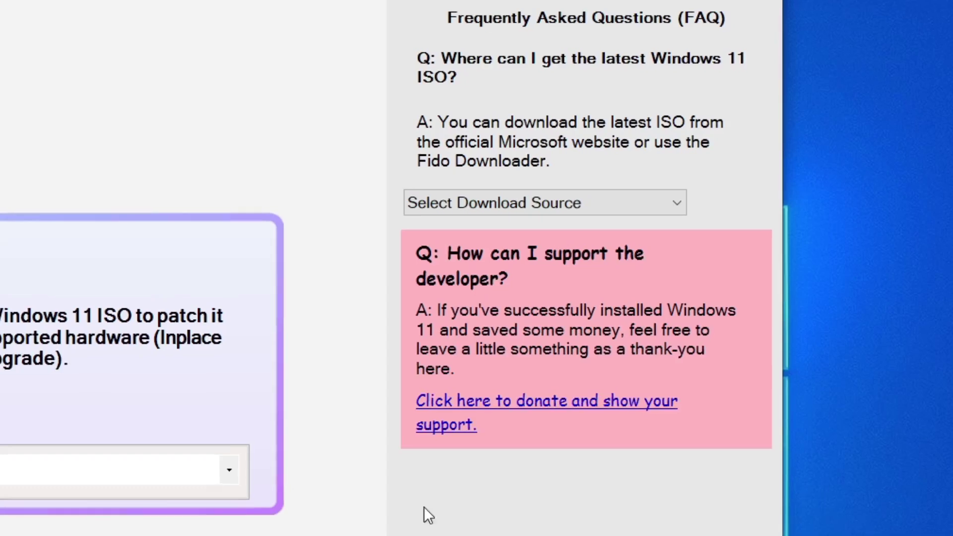
pyautogui.click(663, 213)
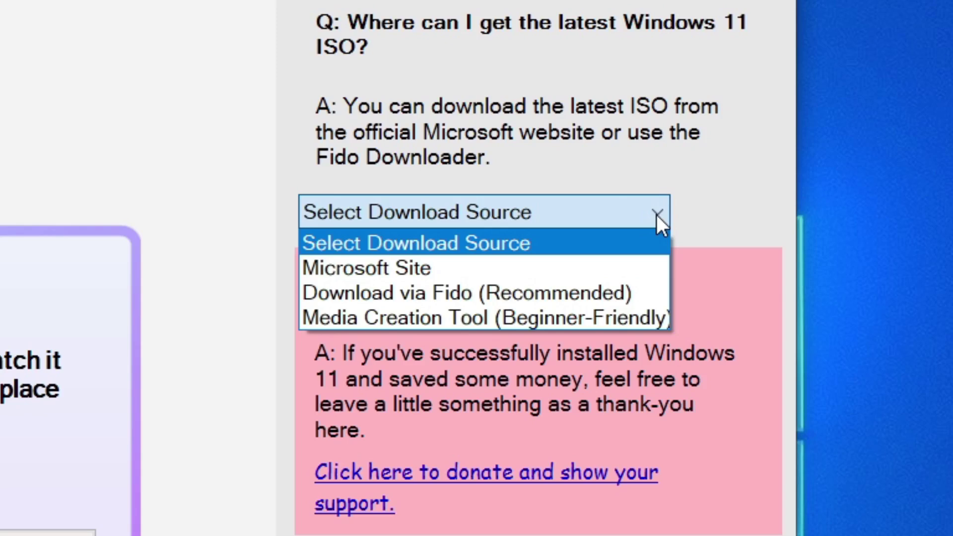
pyautogui.click(228, 258)
# Drop the Win11_24H2_English_x64 ISO onto Flyby11 and close the Downloads window
pyautogui.moveTo(216, 86); pyautogui.dragTo(277, 373)
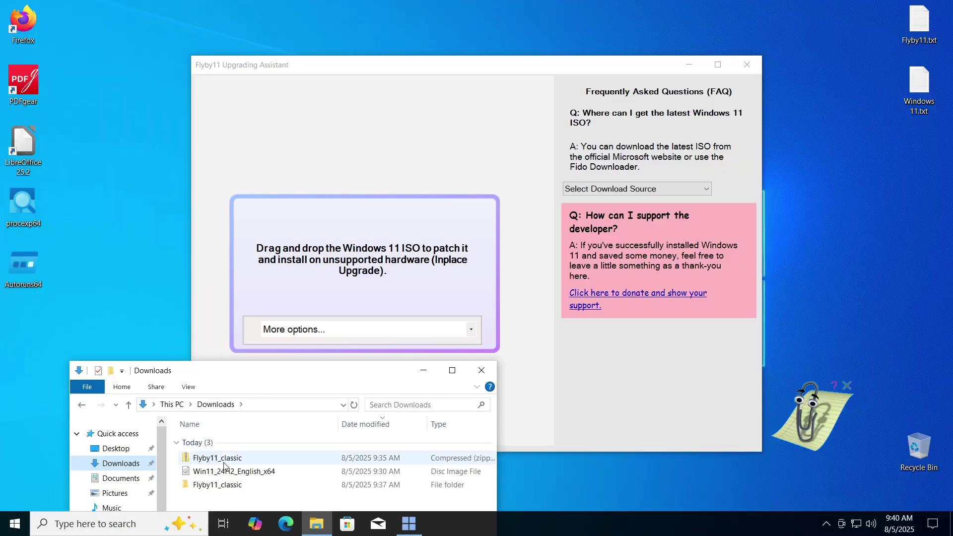
pyautogui.moveTo(226, 471); pyautogui.dragTo(346, 276)
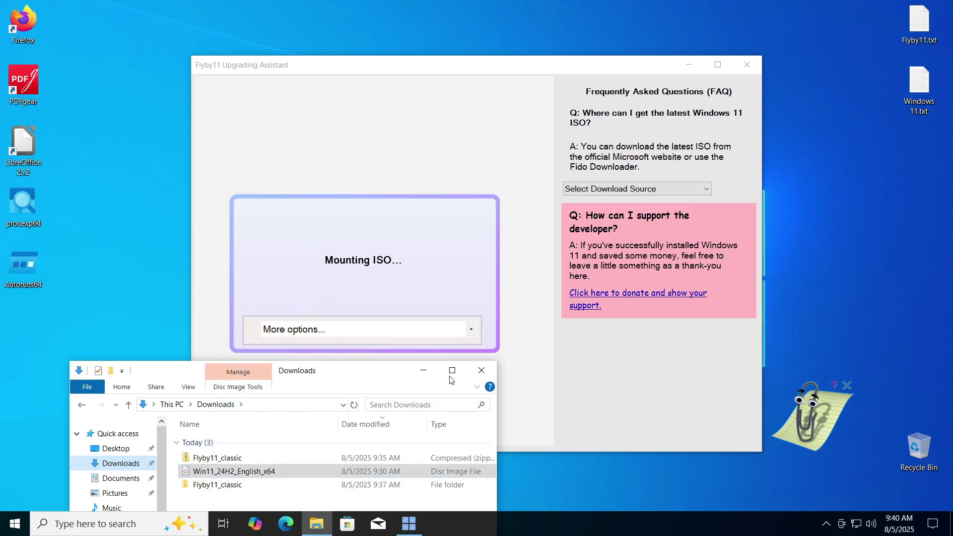
pyautogui.click(481, 370)
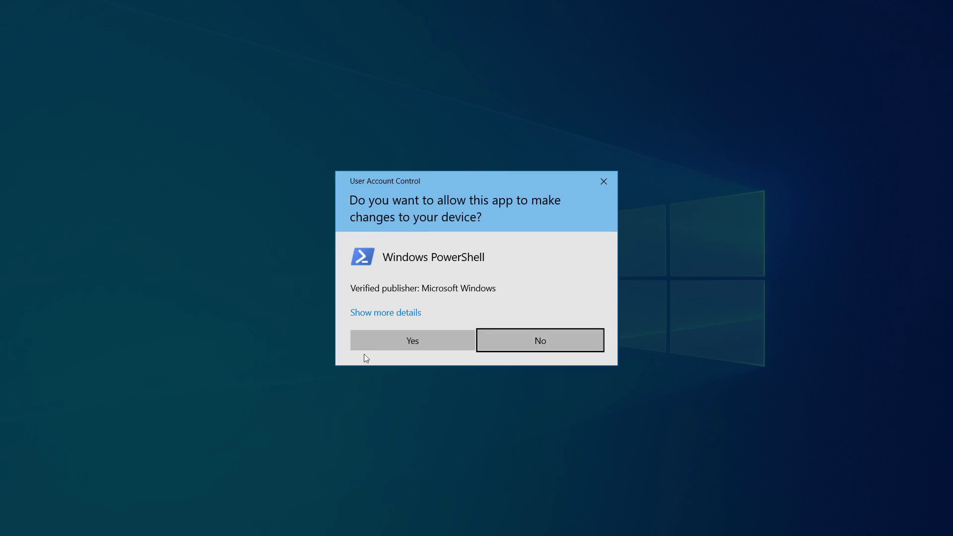
# Approve the Windows PowerShell UAC prompt and acknowledge the Success dialog with OK
pyautogui.click(377, 346)
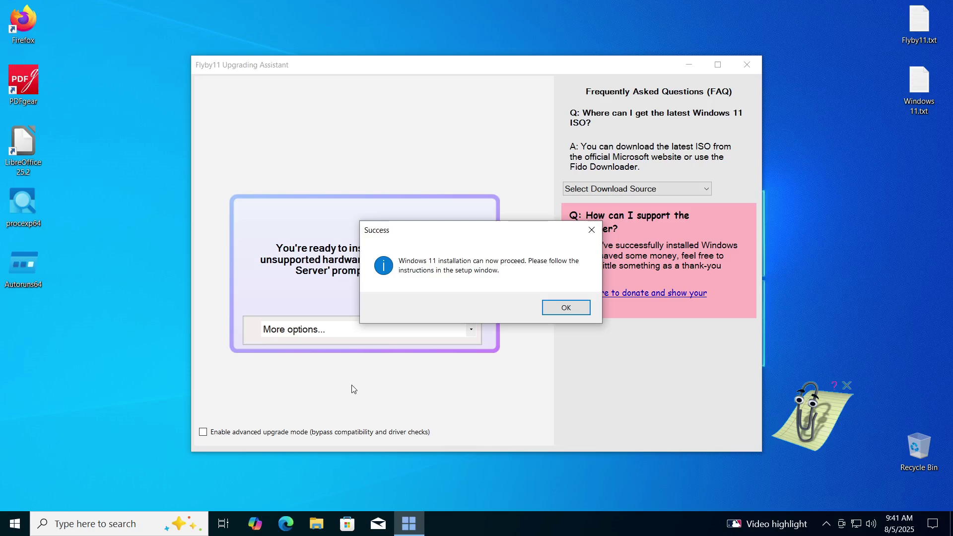
pyautogui.click(565, 308)
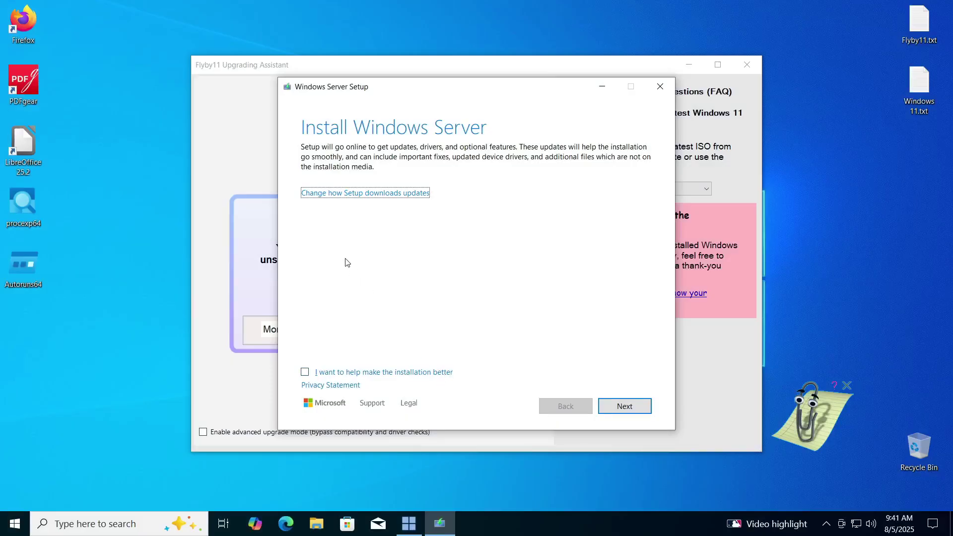
# Choose 'Not right now' for setup updates and proceed with Next
pyautogui.click(351, 194)
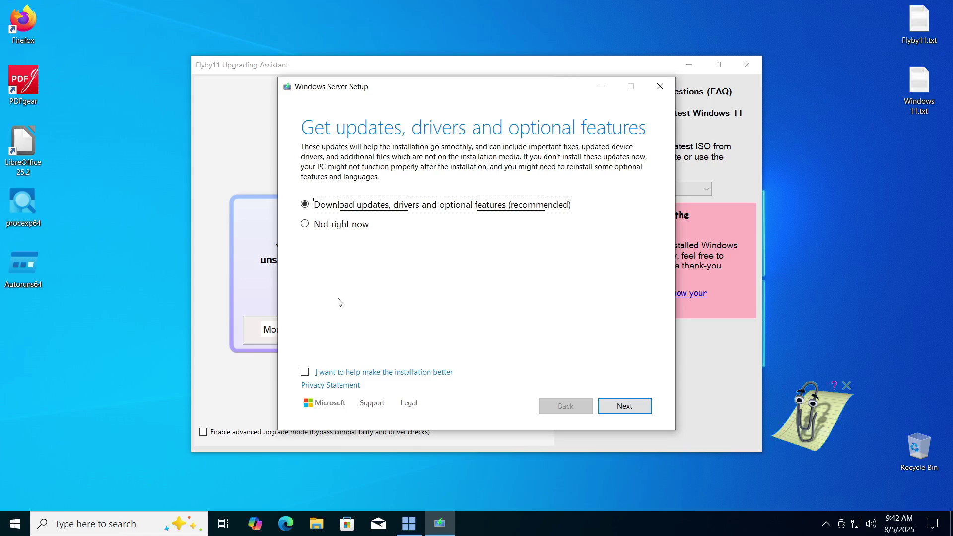
pyautogui.click(342, 225)
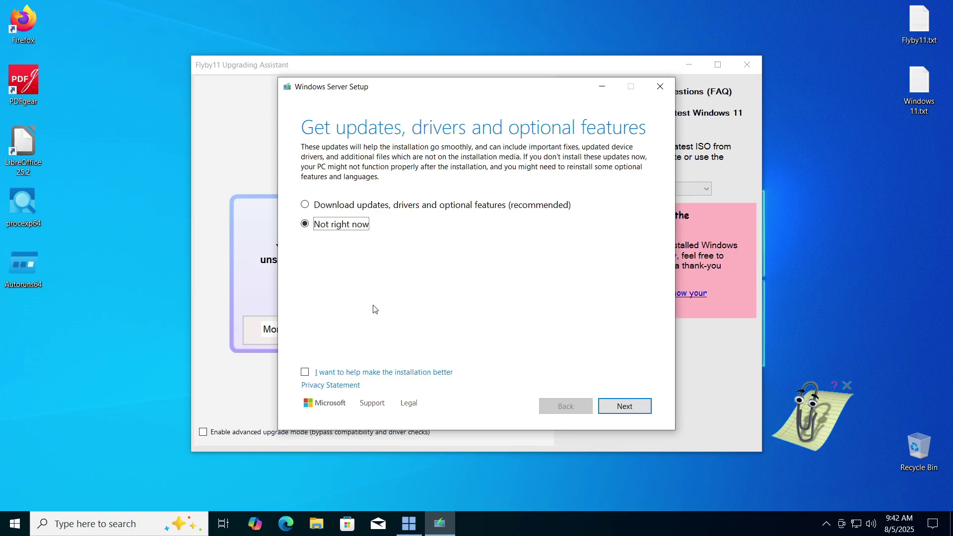
pyautogui.click(625, 407)
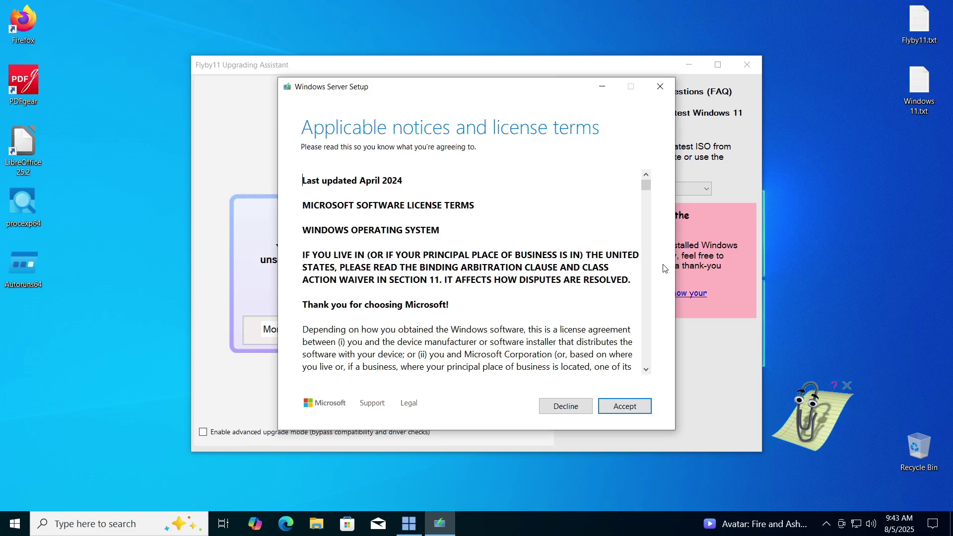
# Accept the license terms and continue with 'Keep files, settings, and apps' selected
pyautogui.click(636, 403)
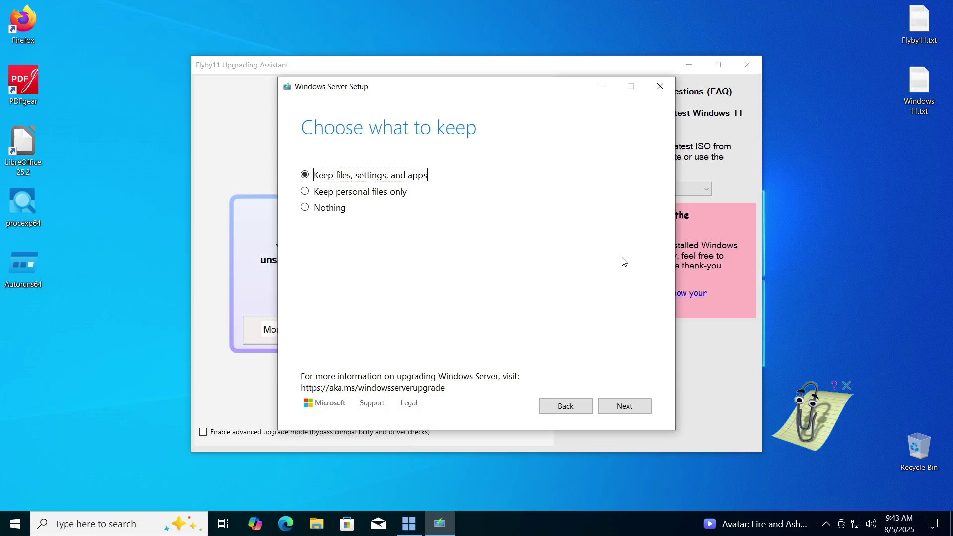
pyautogui.click(631, 412)
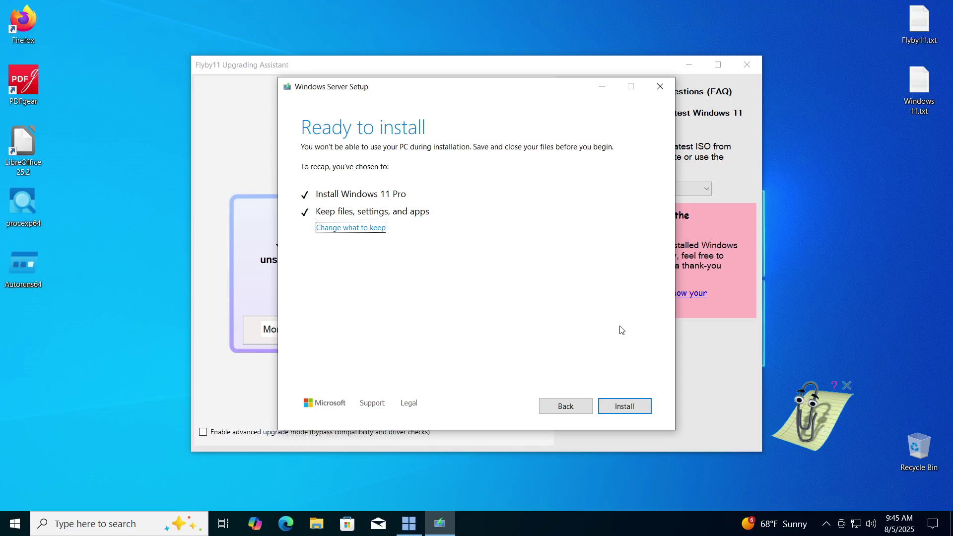
# Begin the Windows 11 Pro installation from the Ready to install page
pyautogui.click(626, 407)
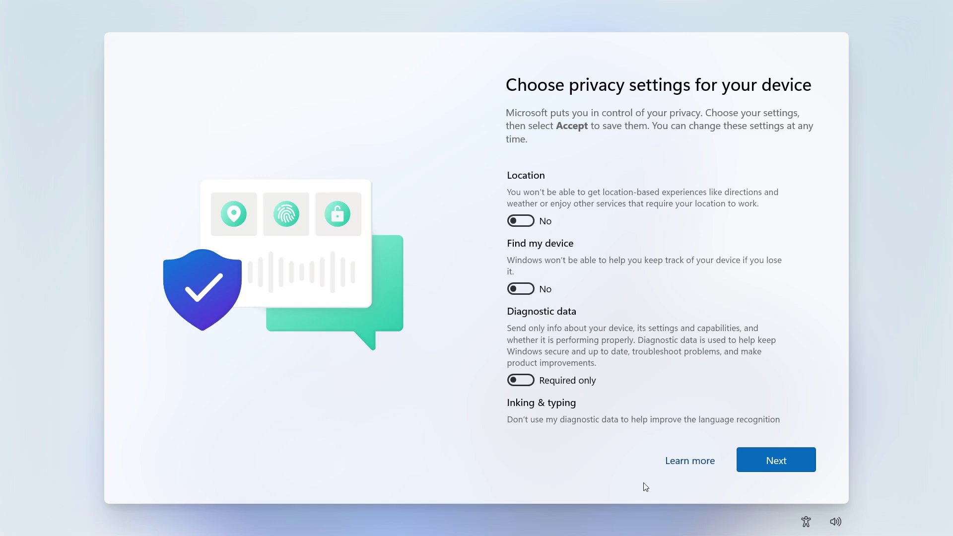
# Confirm the privacy settings left at No and Required only to finish setup
pyautogui.click(774, 459)
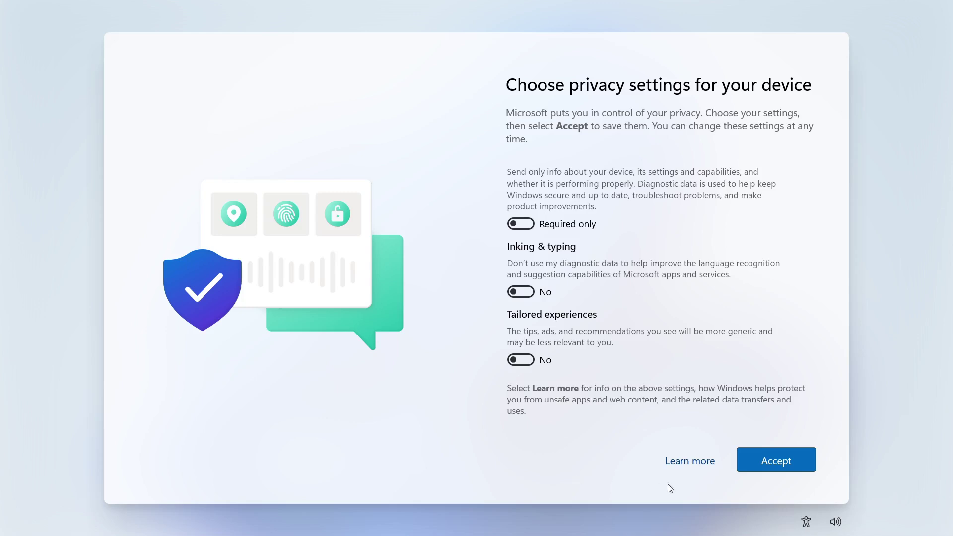
pyautogui.click(755, 467)
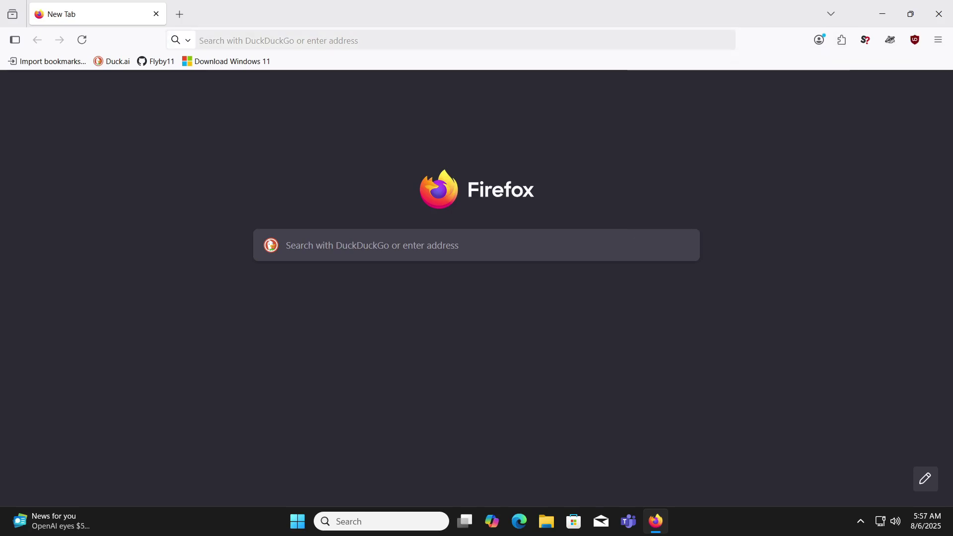
# Close Firefox, PDFgear and the LibreOffice Start Center
pyautogui.click(939, 14)
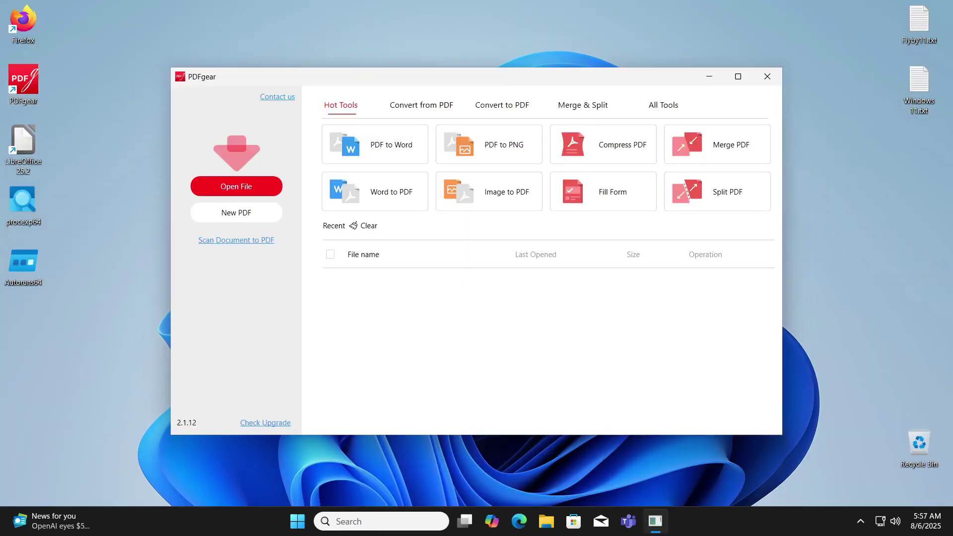
pyautogui.click(768, 77)
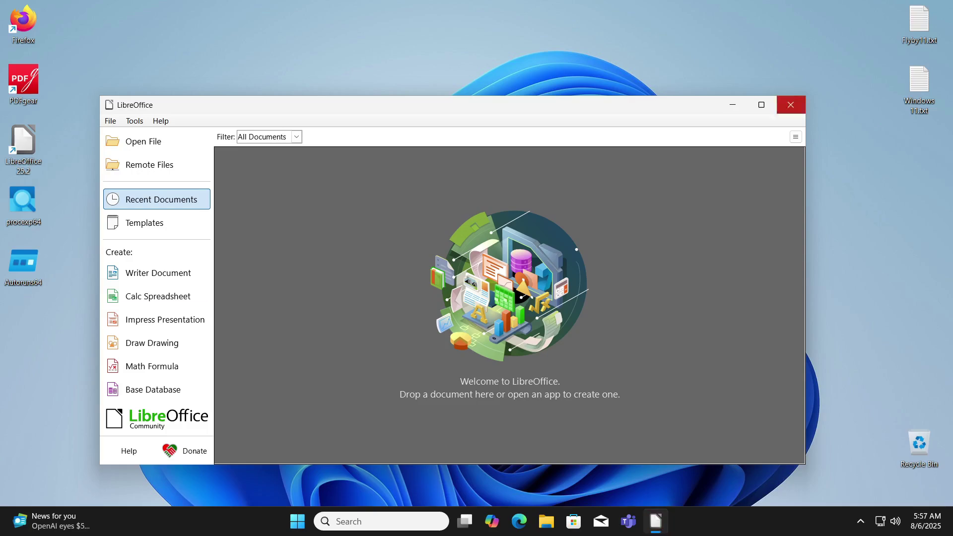
pyautogui.click(789, 105)
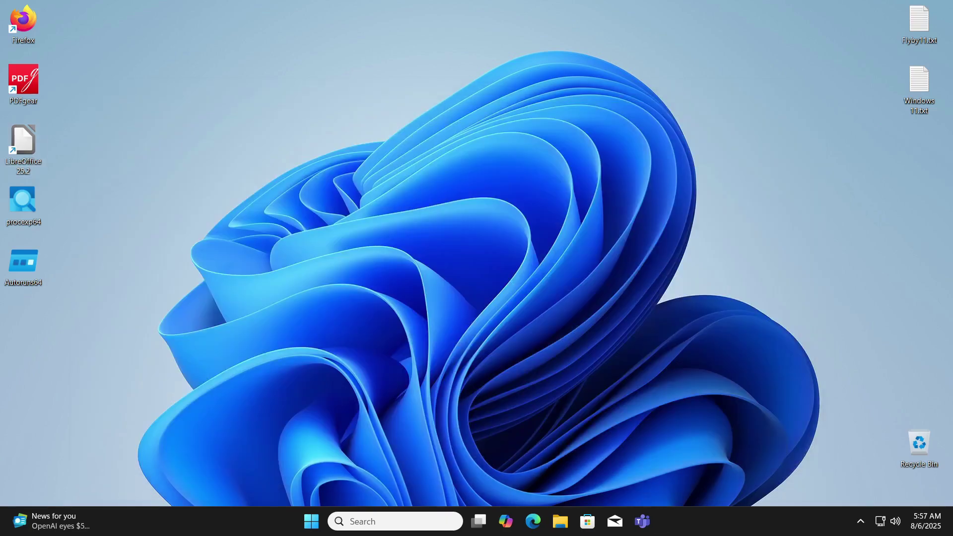
# Read through Flyby11.txt and Windows 11.txt in Notepad, closing each afterwards
pyautogui.doubleClick(920, 22)
pyautogui.scroll(-10, 373, 208)
pyautogui.click(729, 23)
pyautogui.doubleClick(919, 82)
pyautogui.scroll(-10, 373, 208)
pyautogui.click(729, 22)
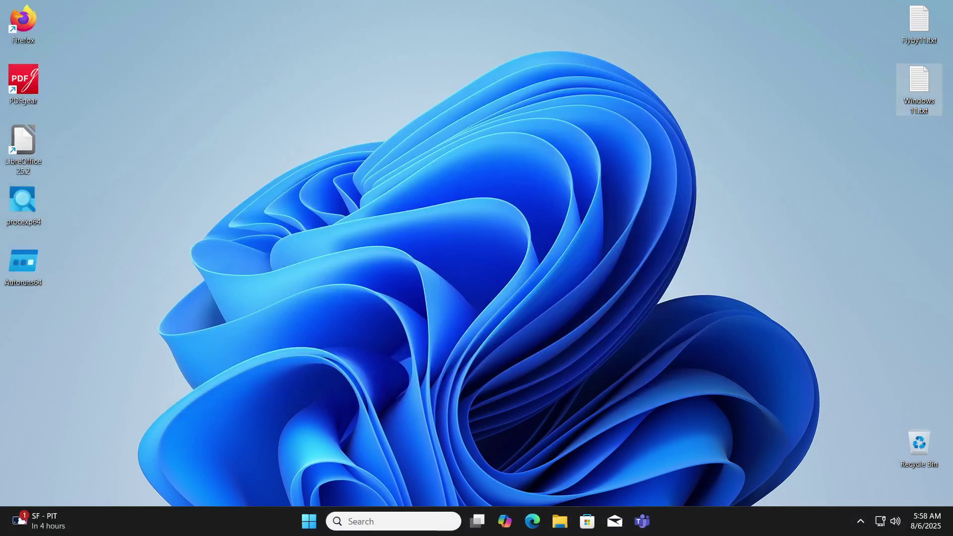
# Open File Explorer's Downloads folder showing the Flyby11_classic files and Win11_24H2_English_x64 image
pyautogui.click(560, 521)
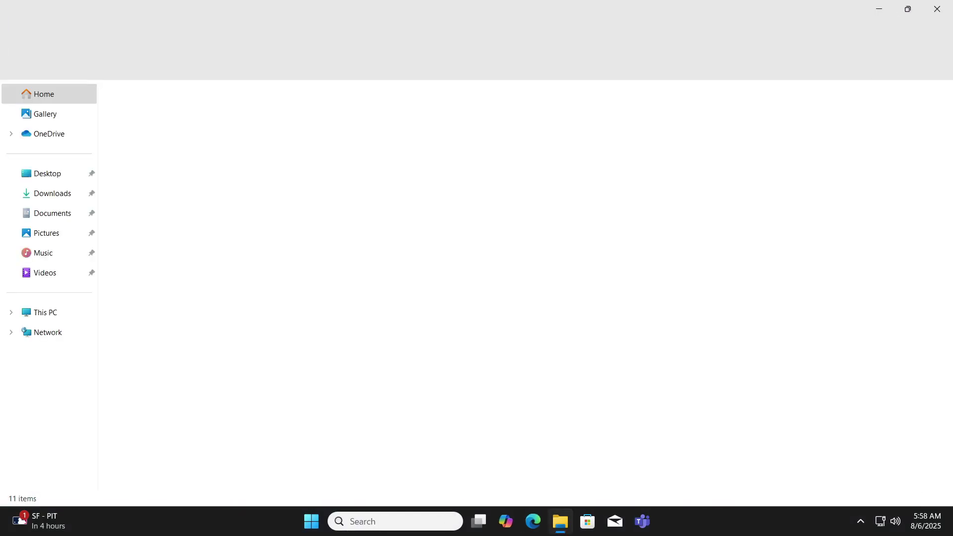
pyautogui.click(52, 193)
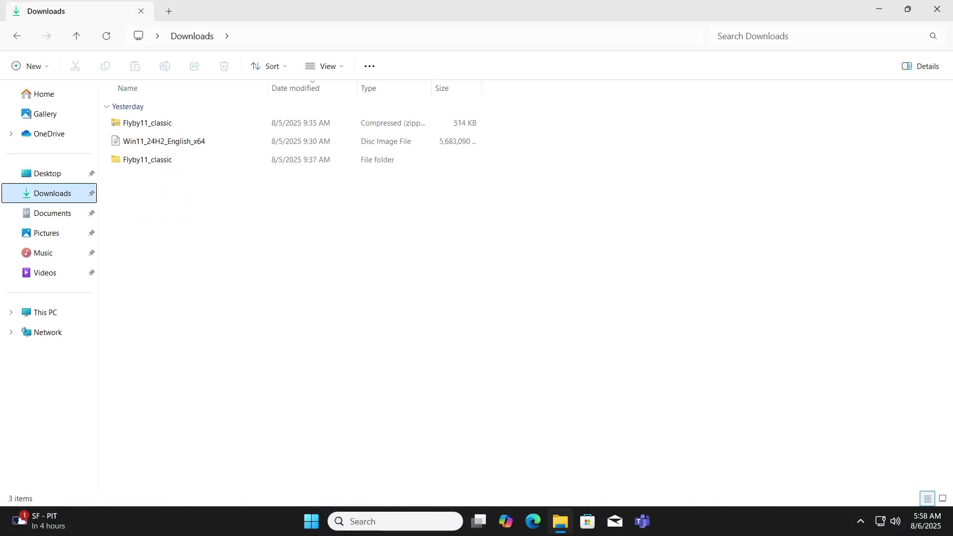